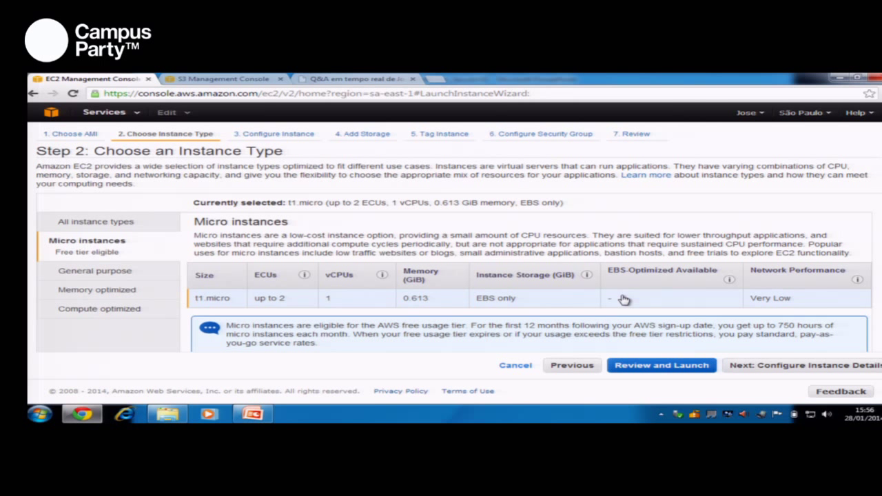
Step: Keep the default instance details, storage and tags, then proceed past the security group to the Step 7 review
left_click(815, 364)
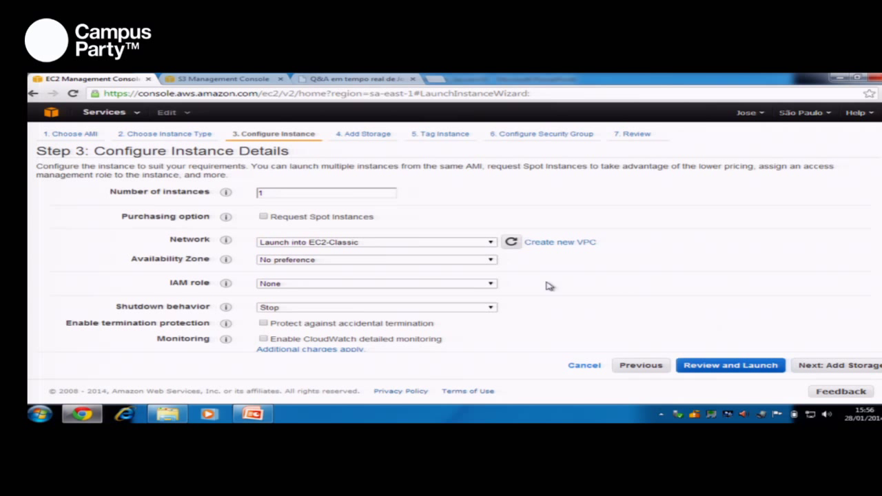
left_click(273, 193)
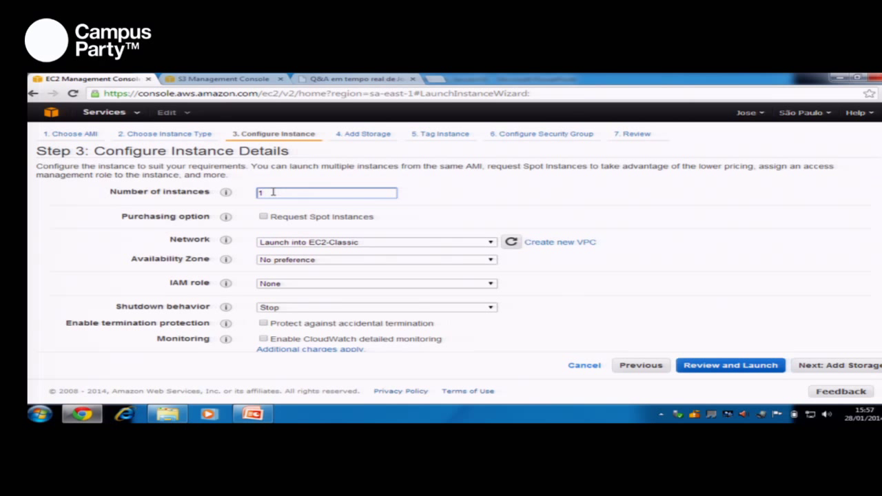
left_click(833, 365)
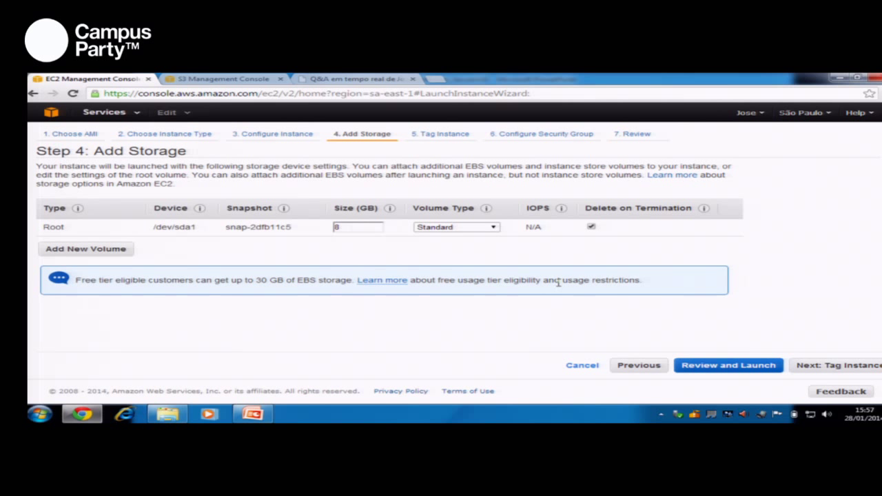
left_click(818, 371)
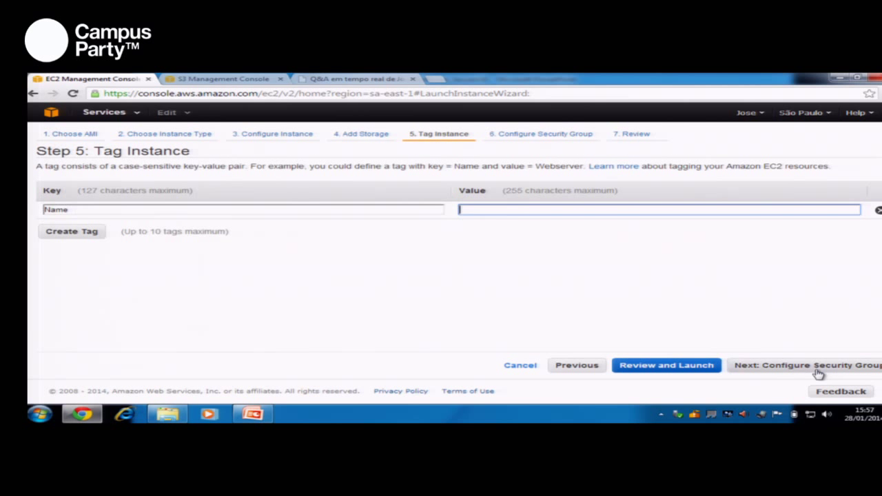
left_click(818, 371)
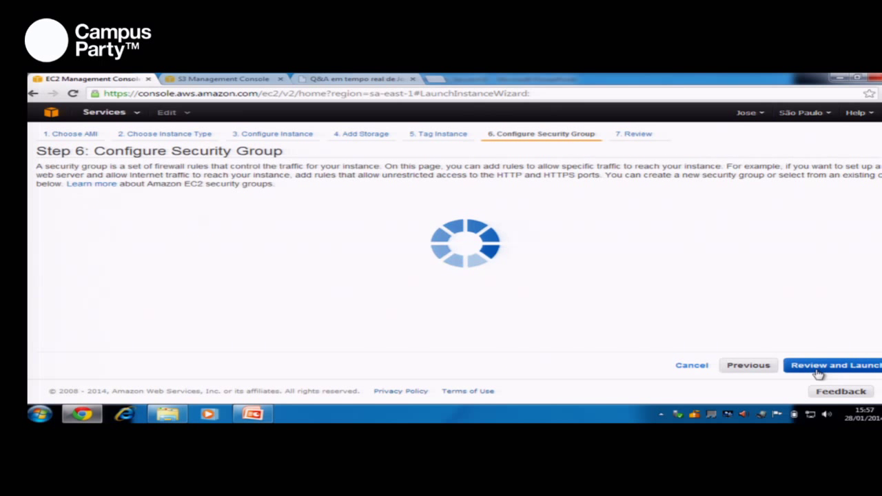
left_click(818, 370)
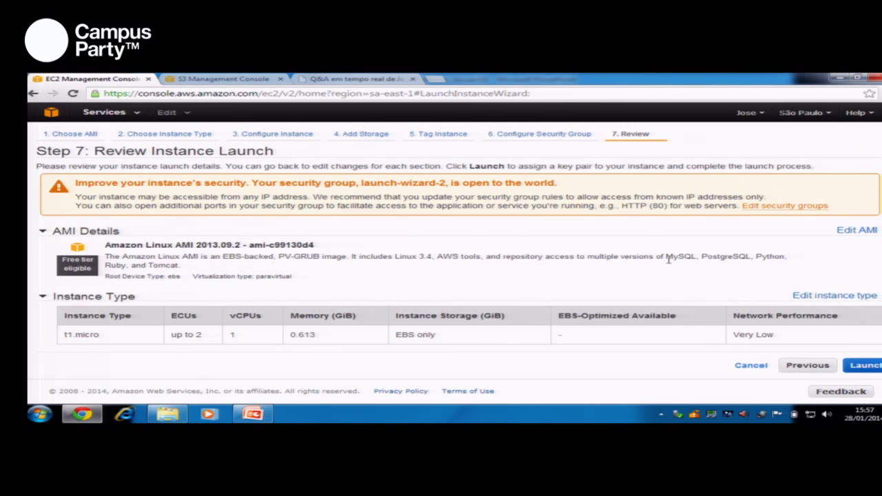
Step: Launch the t1.micro instance with an existing key pair, acknowledging access to its private key file
left_click(863, 365)
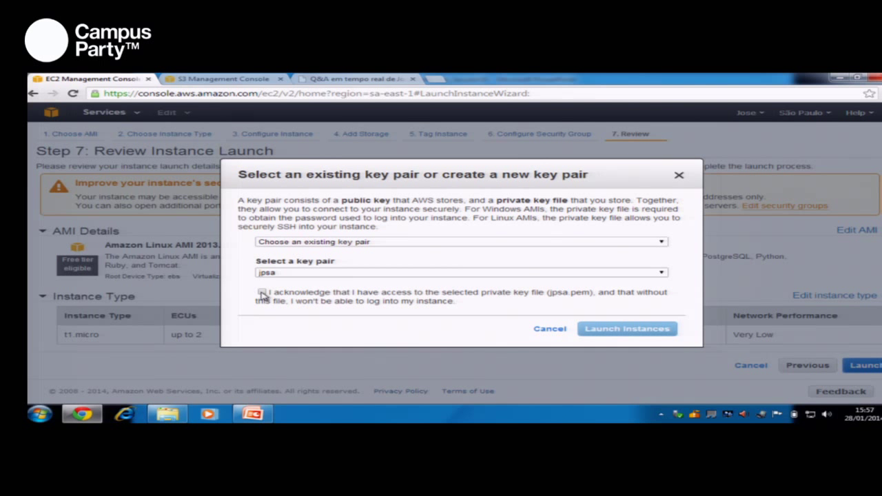
left_click(262, 293)
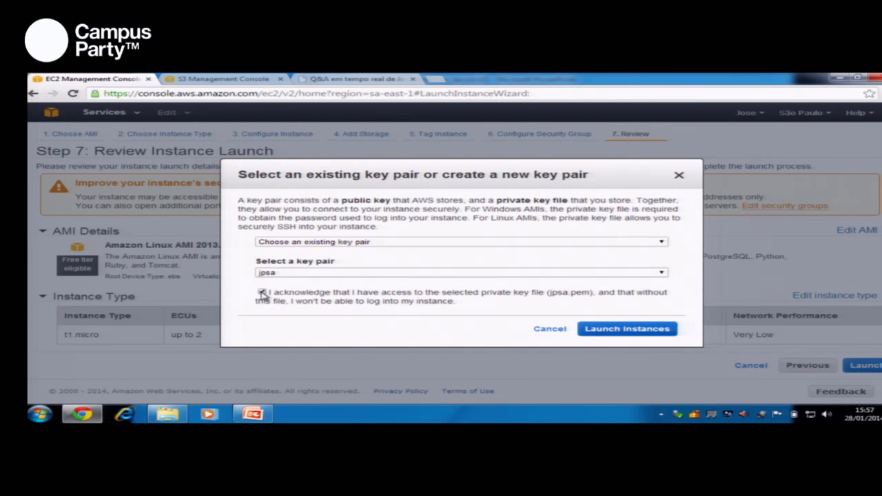
left_click(628, 330)
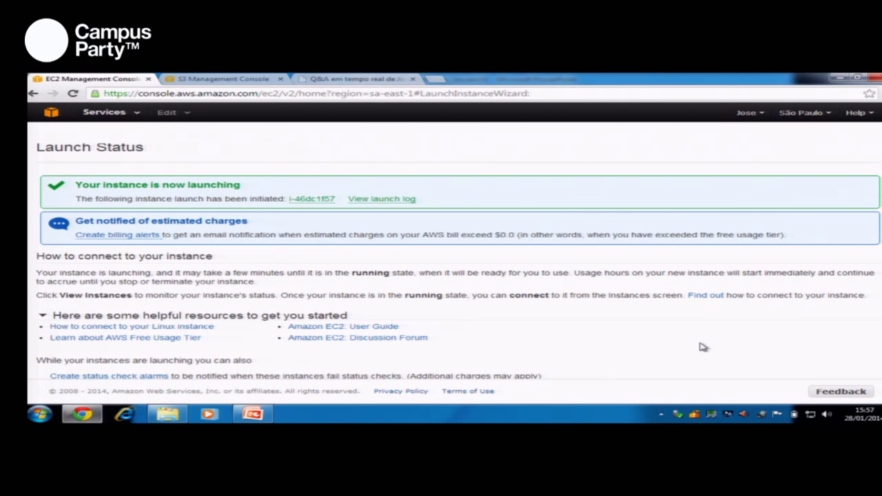
scroll(875, 348, "down", 1)
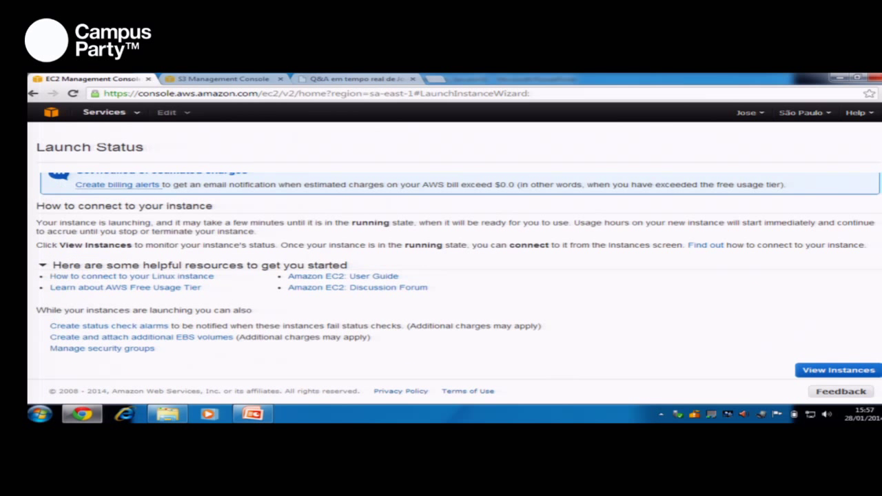
Step: Open the EC2 Instances list and select the new instance i-46dc1f57
left_click(848, 372)
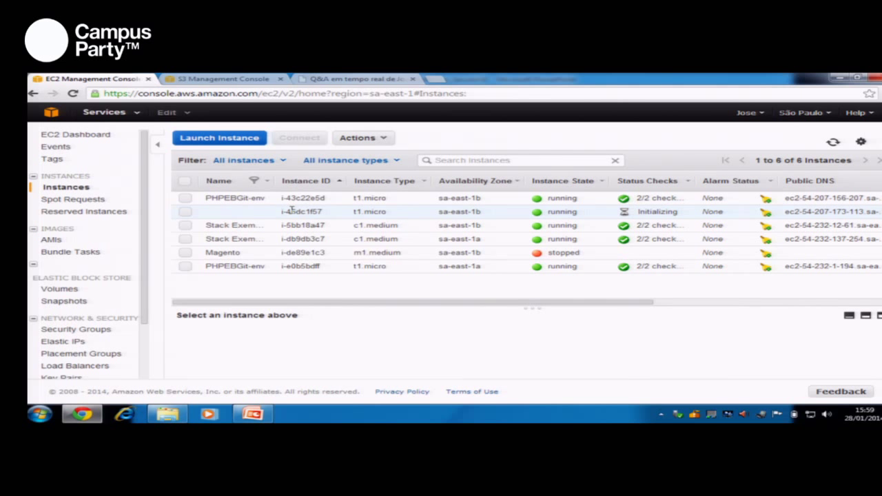
left_click(292, 210)
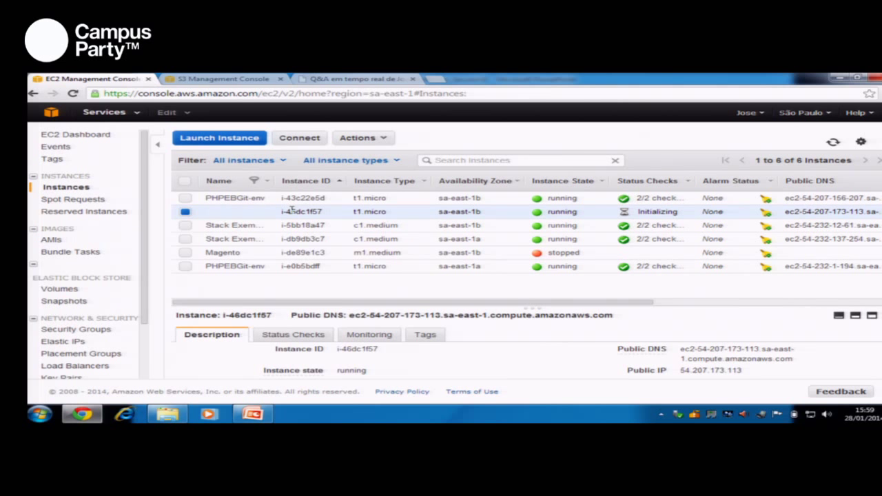
left_click(303, 140)
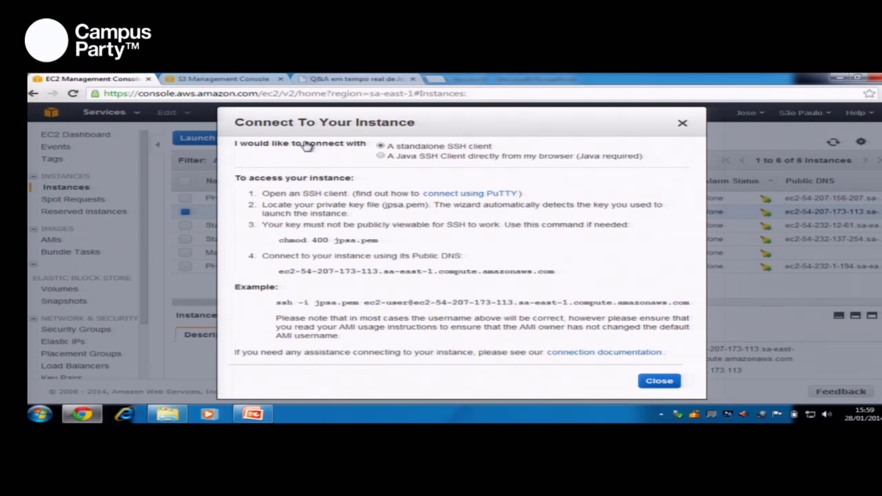
left_click(681, 126)
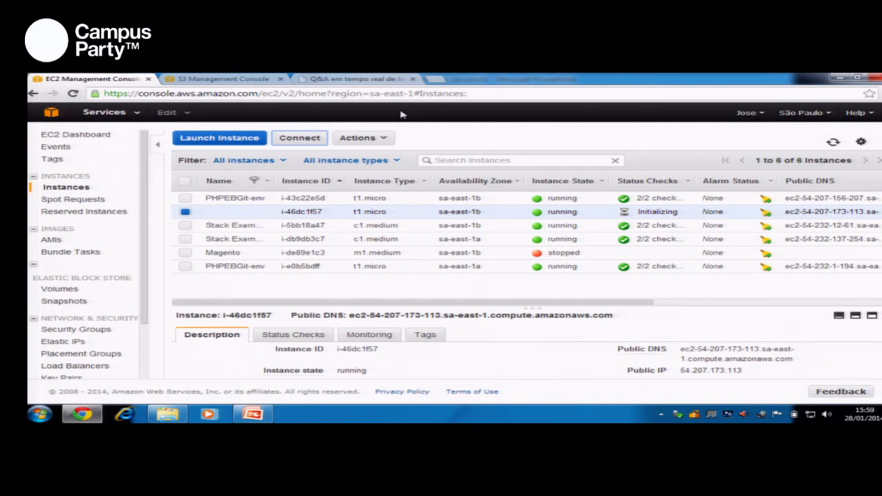
Step: Return to the Management Console home page listing services for sa-east-1
left_click(42, 112)
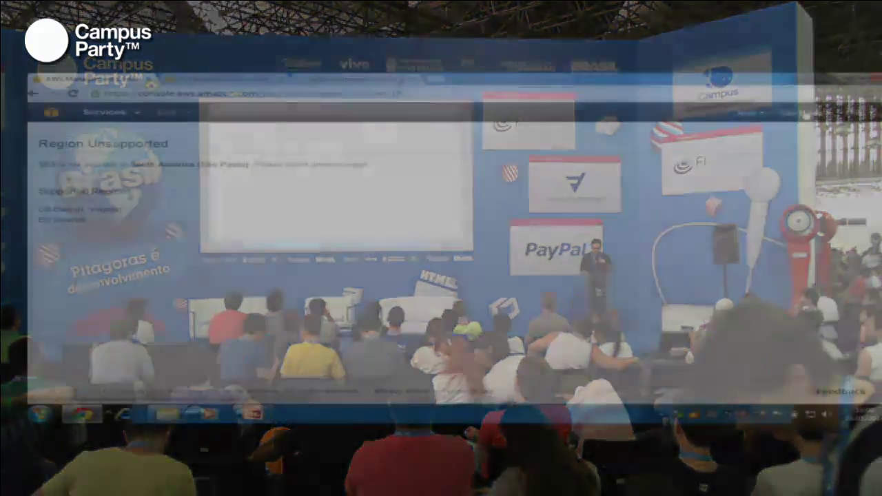
Step: Switch the region to US East (N. Virginia) and open the SES SMTP Settings
left_click(803, 112)
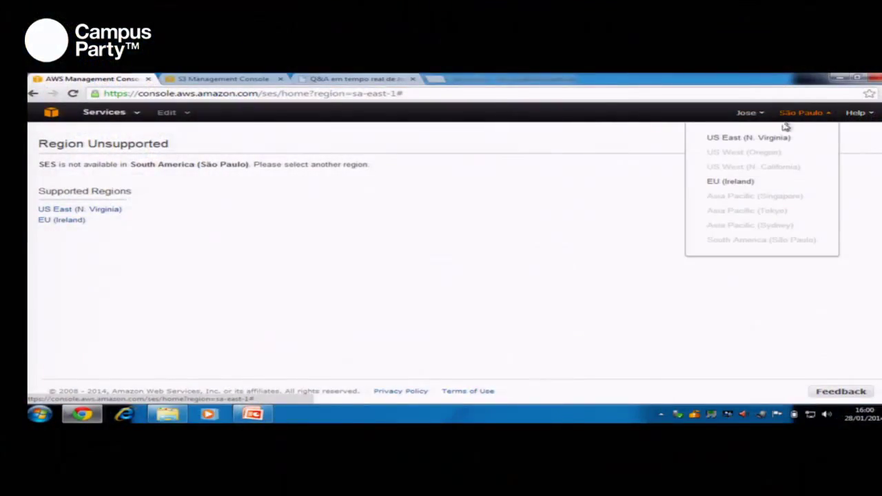
left_click(765, 141)
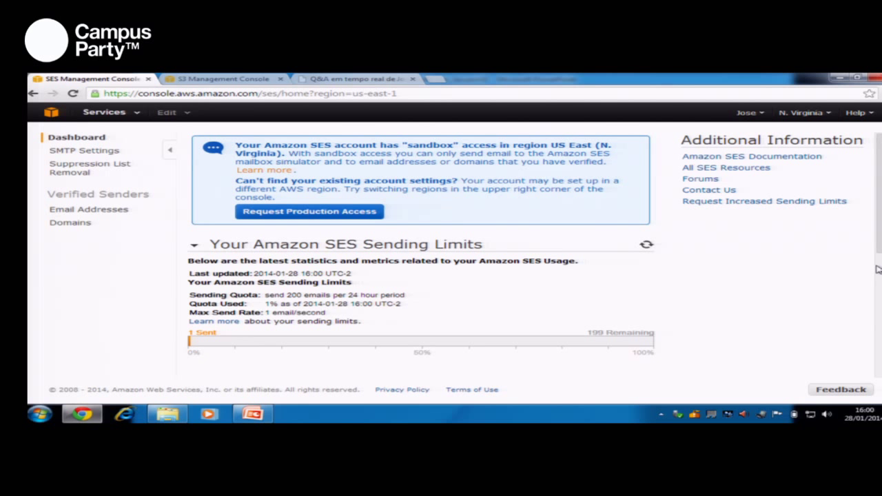
scroll(878, 269, "down", 3)
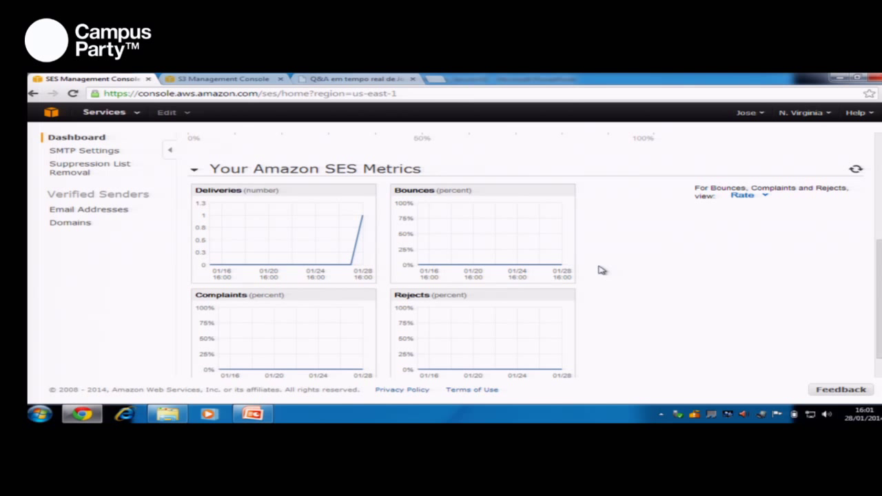
left_click(83, 157)
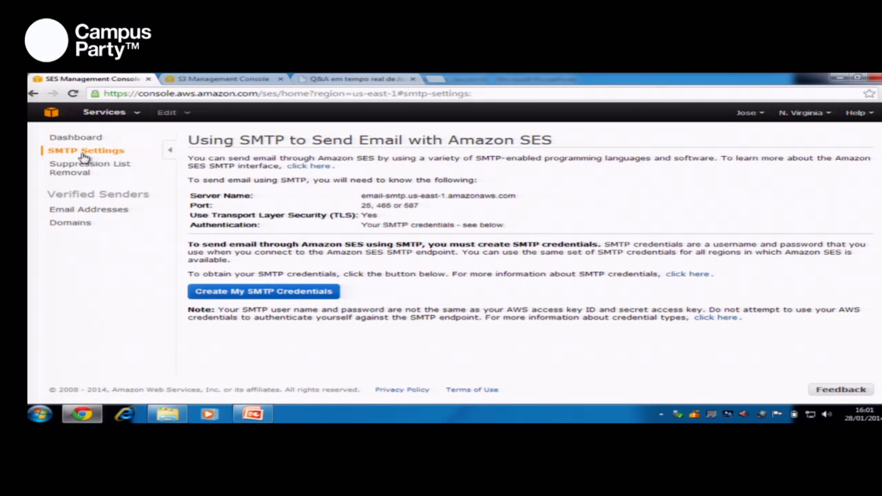
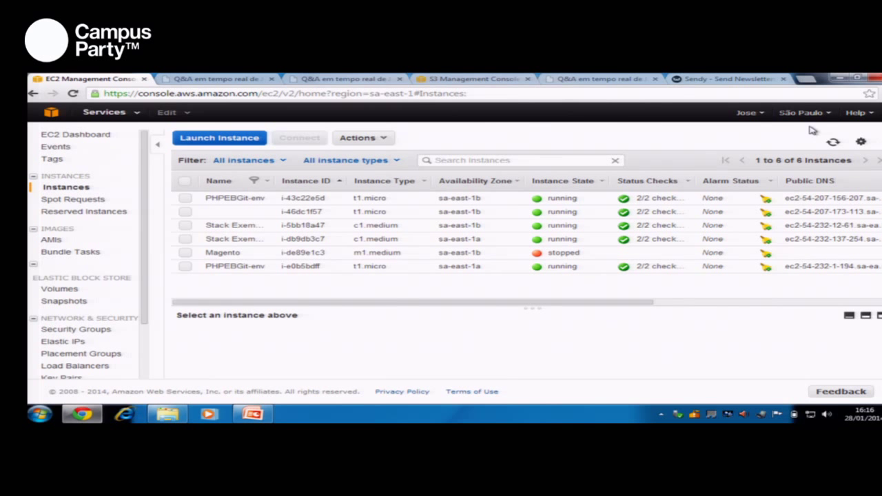
Step: Refresh the EC2 instance list, then return to the AWS console home page
left_click(832, 142)
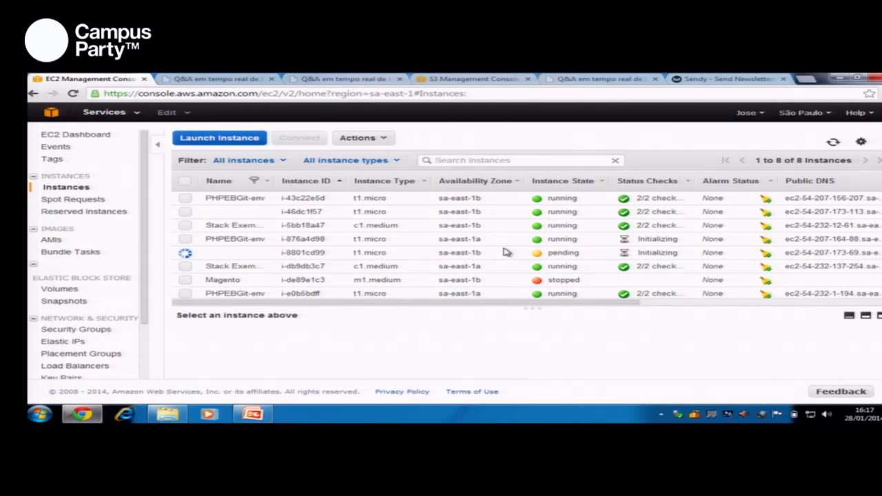
left_click(51, 112)
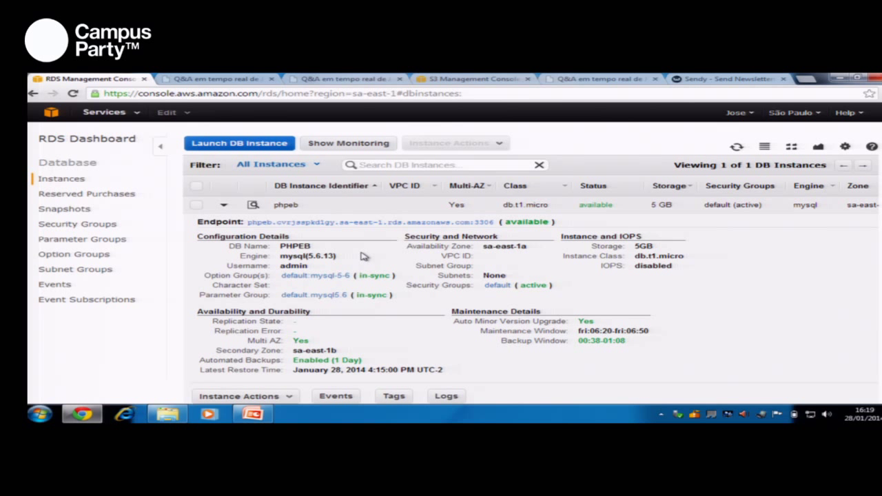
Step: Launch a new DB instance from the RDS Instances page
left_click(246, 143)
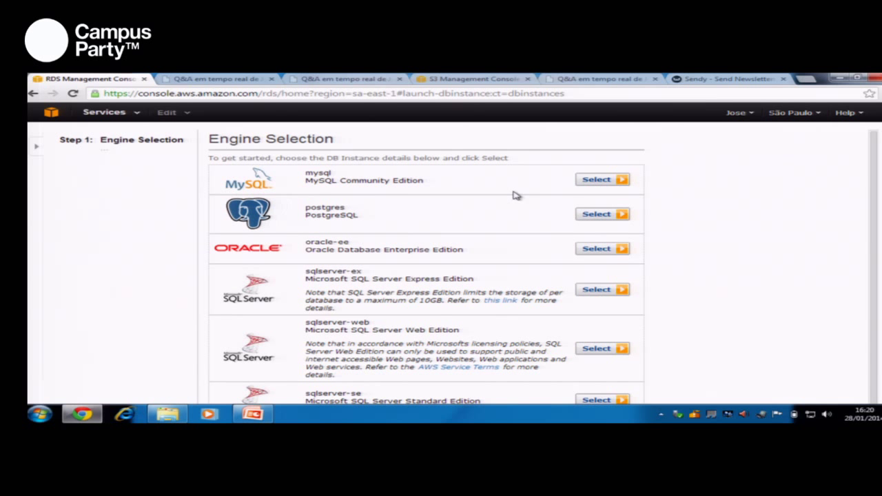
Step: Choose PostgreSQL as the engine and keep the production default to continue
left_click(586, 215)
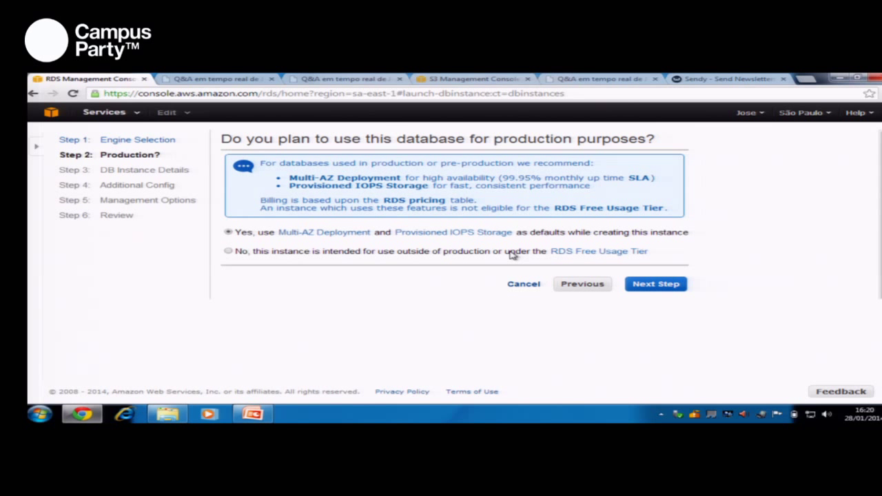
left_click(673, 284)
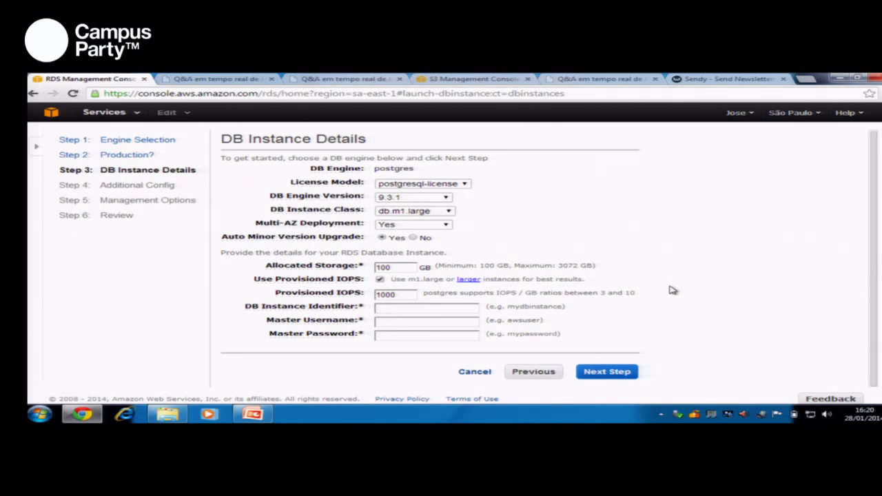
Step: Set engine version 9.3.2 and instance class db.t1.micro, keeping 100 GB storage
left_click(448, 198)
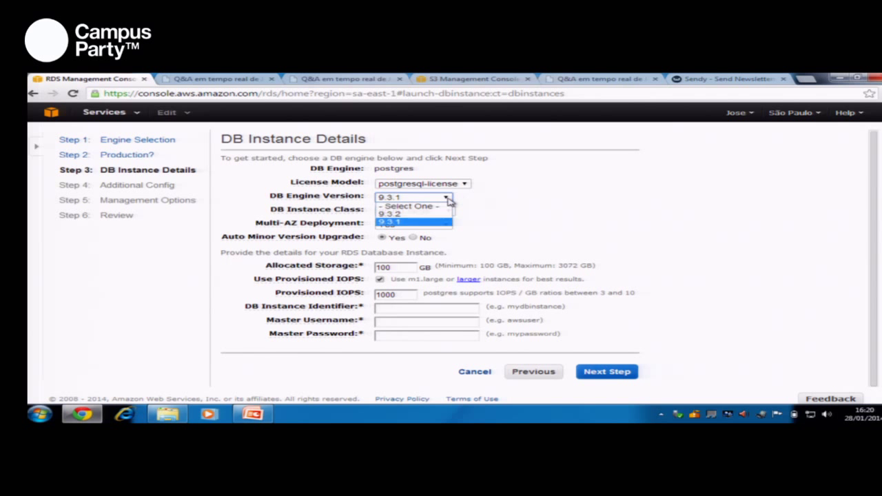
left_click(413, 222)
left_click(427, 197)
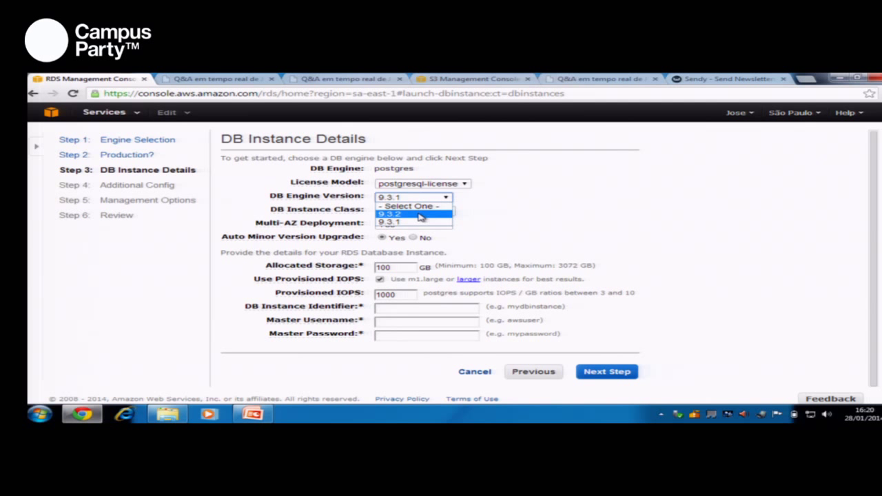
left_click(421, 214)
left_click(420, 213)
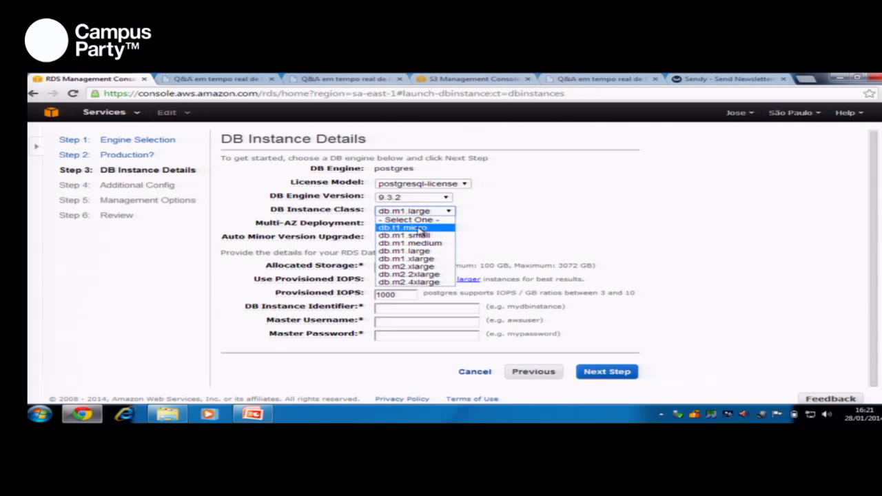
left_click(418, 228)
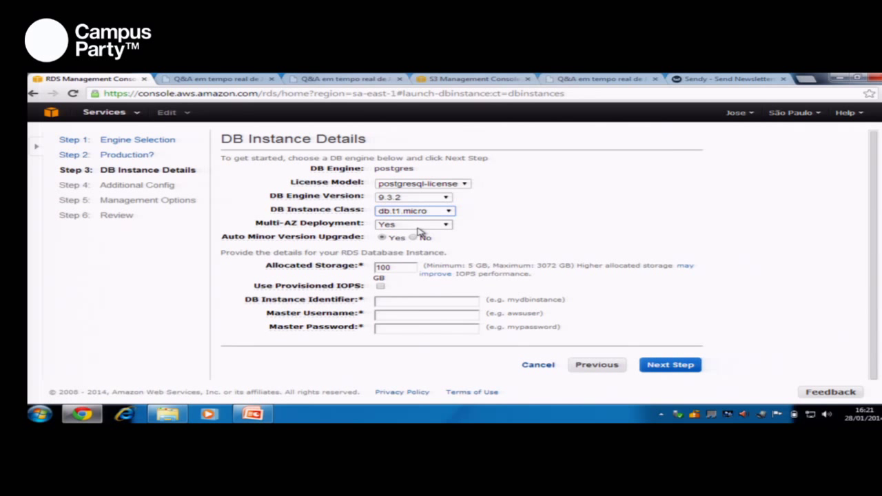
left_click(406, 266)
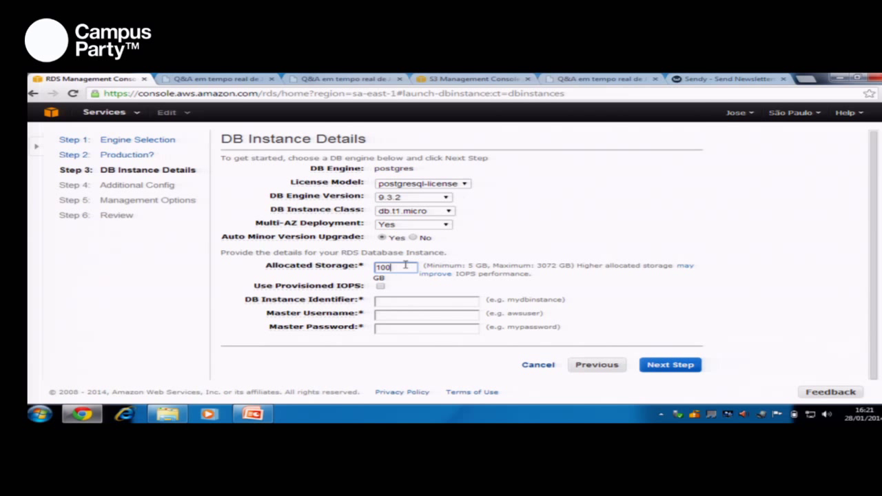
Step: Enter DB instance identifier jpdbpg, plus the master username and master password
left_click(443, 301)
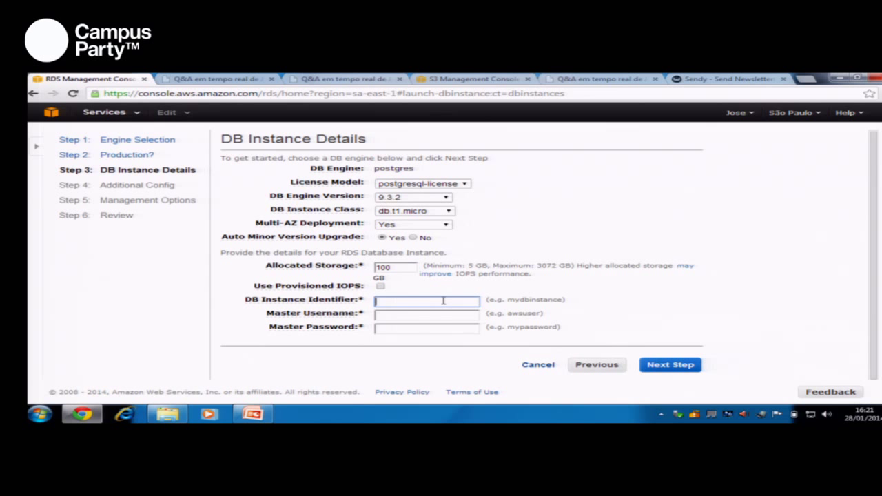
key("Tab")
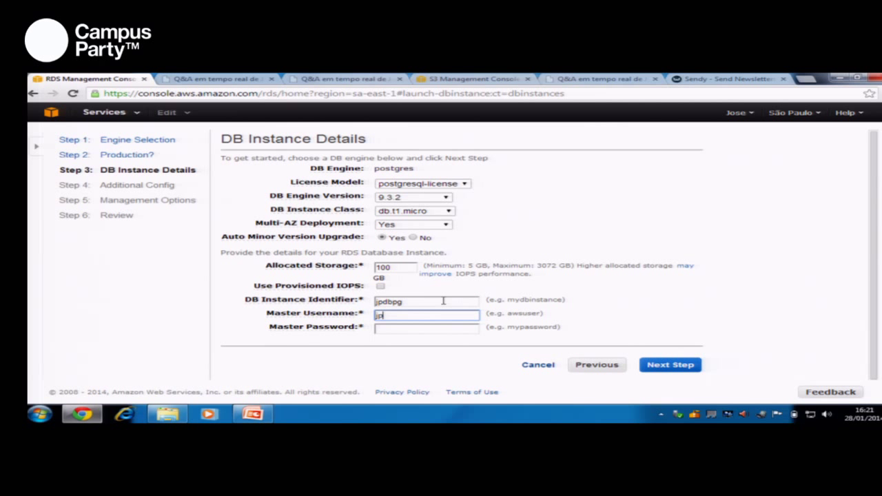
key("Tab")
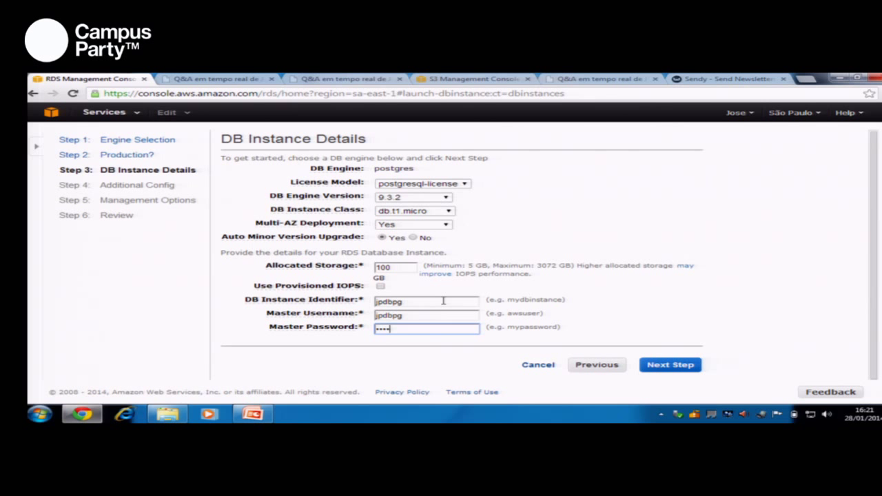
Step: Advance to Additional Config and select the Database Port field showing 5432
left_click(695, 370)
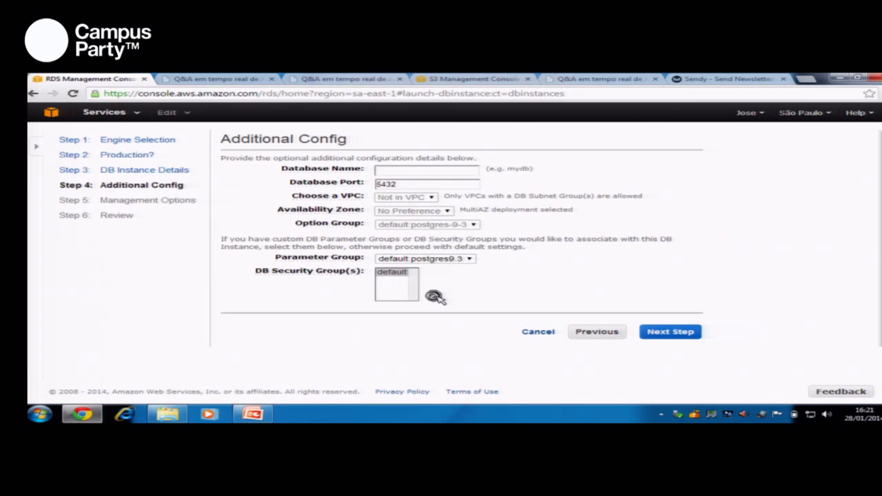
left_click(416, 186)
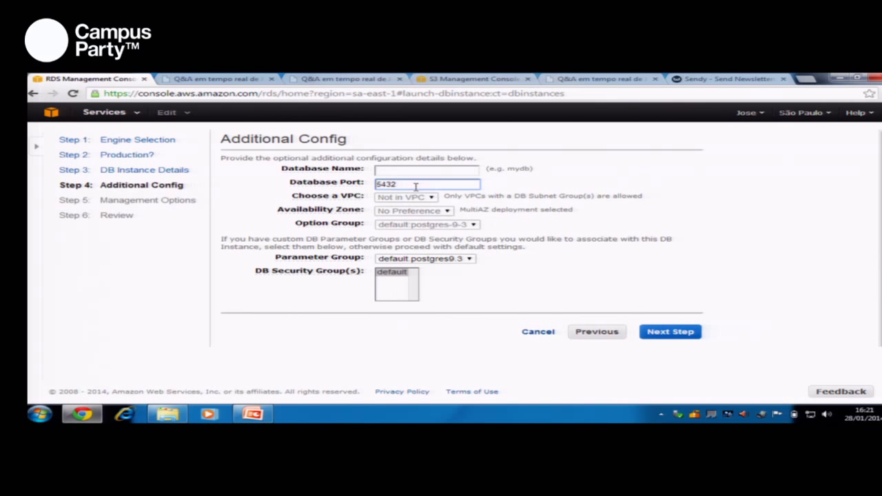